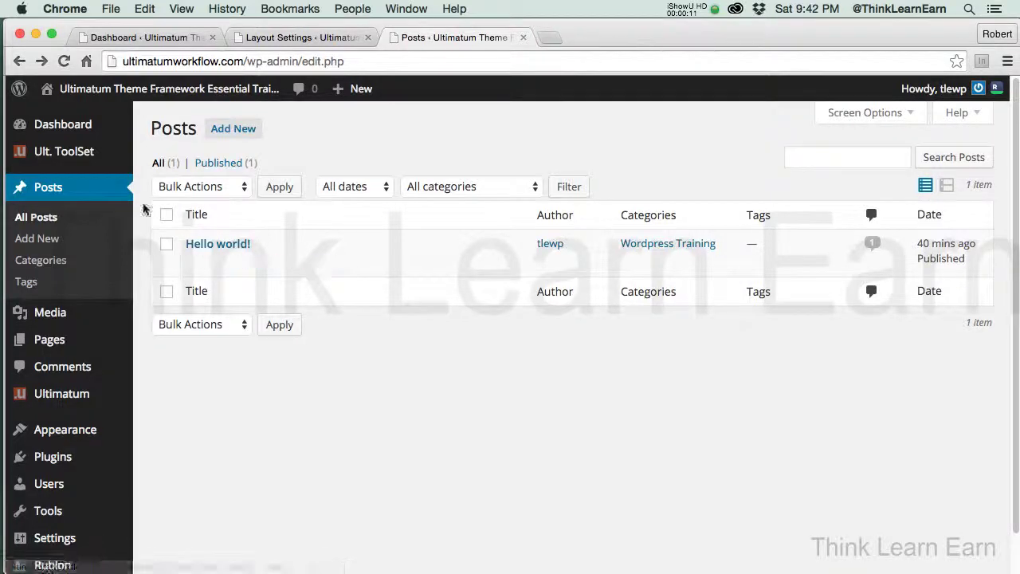
Step: Go to the Add New plugins page from the Plugins menu in the admin sidebar
{"action": "mouse_move", "coordinate": [104, 167]}
{"action": "mouse_move", "coordinate": [124, 461]}
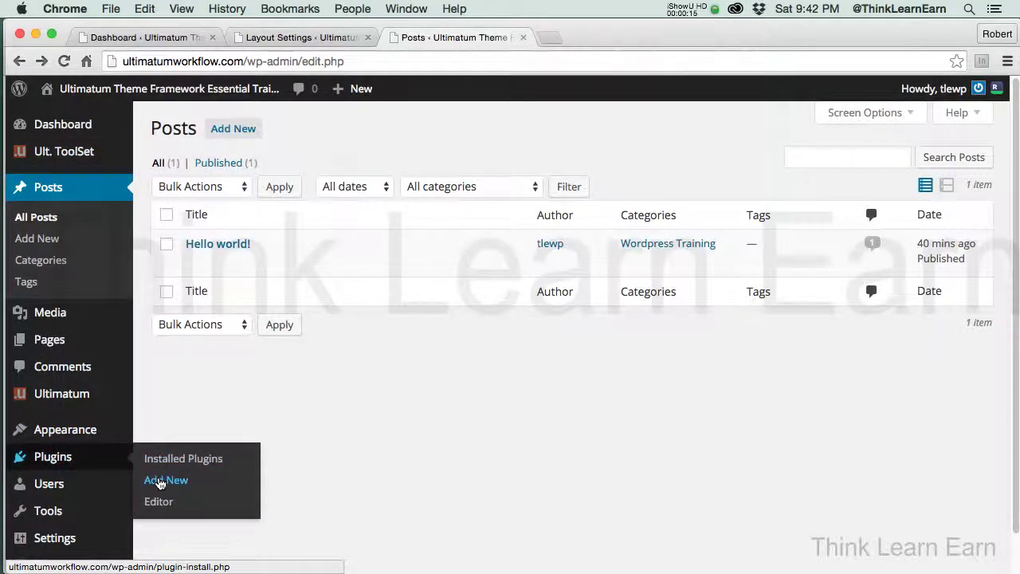
{"action": "left_click", "coordinate": [159, 481]}
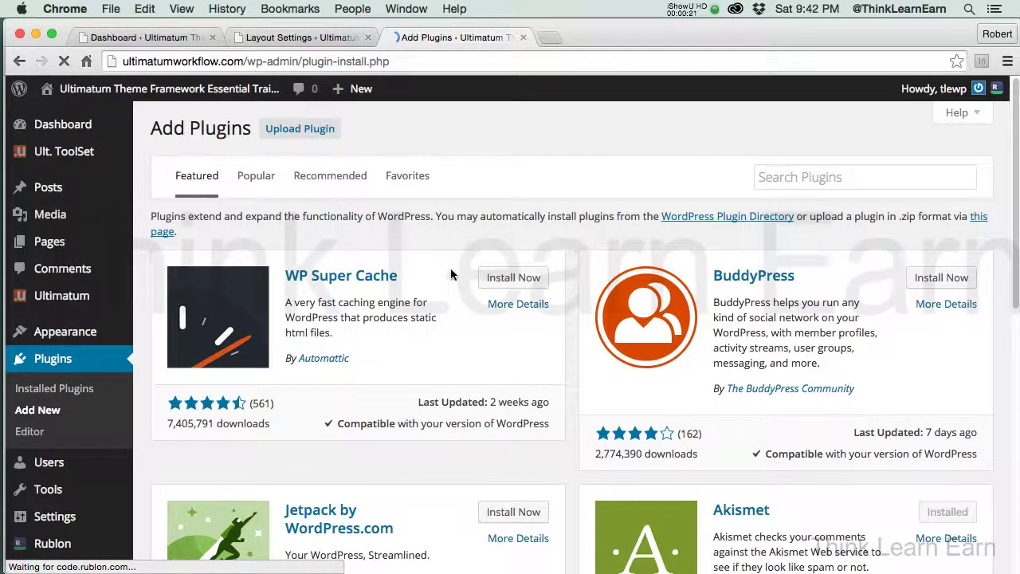
Step: Search the plugin directory for 'wp example'
{"action": "left_click", "coordinate": [788, 179]}
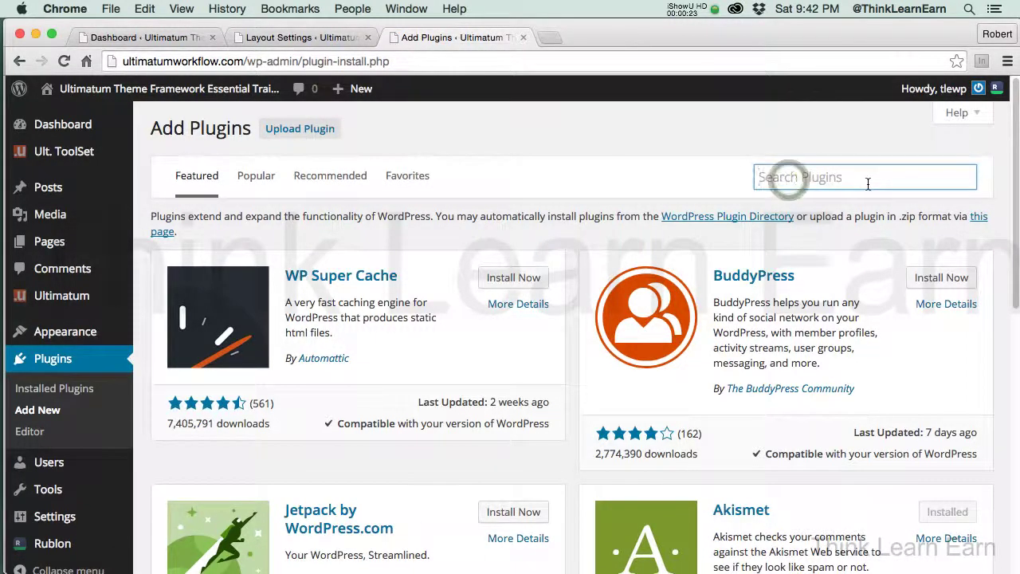
{"action": "type", "text": "wp example"}
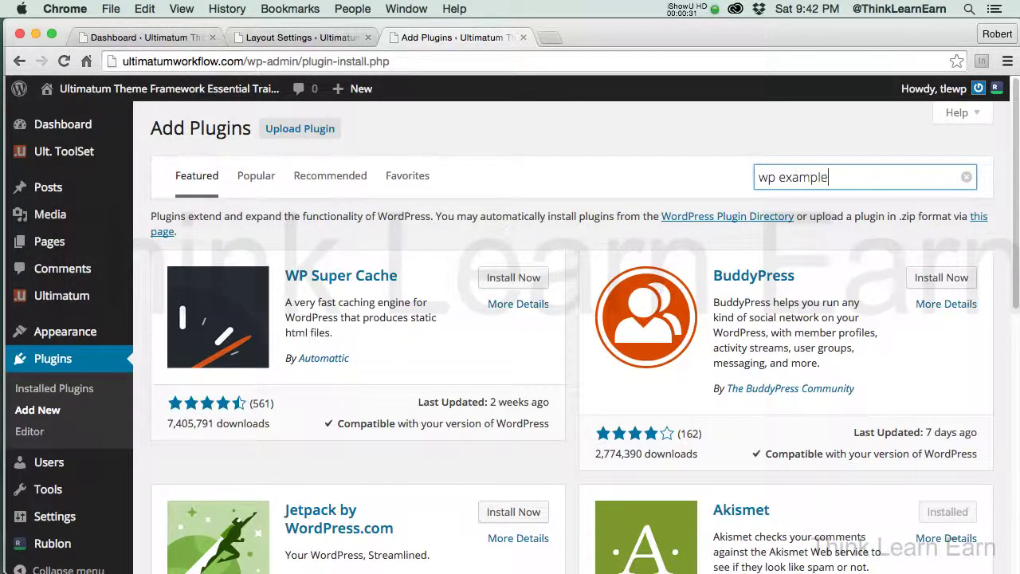
{"action": "key", "text": "Return"}
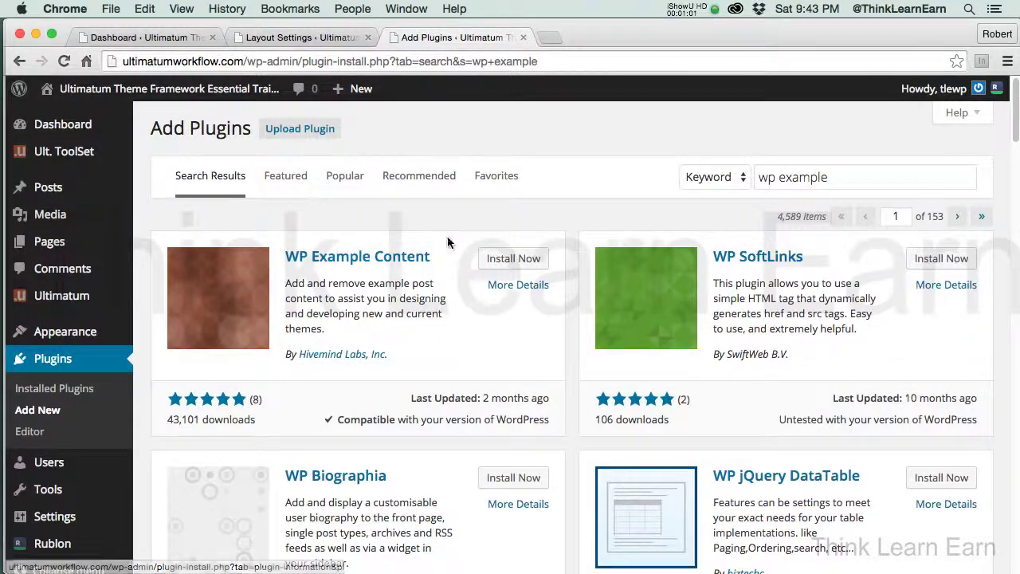
Step: Install the WP Example Content plugin, confirm, and activate it
{"action": "left_click", "coordinate": [511, 262]}
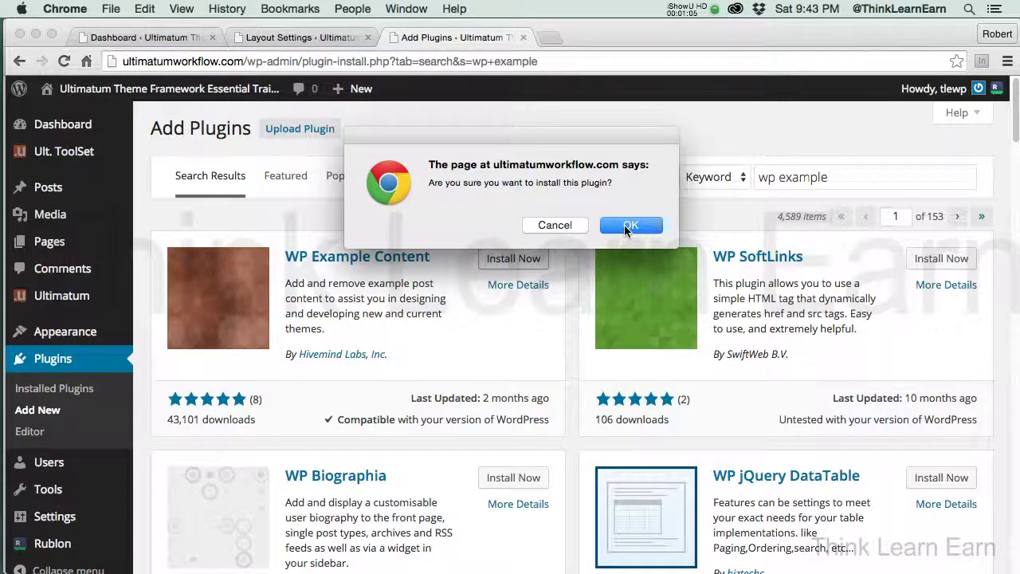
{"action": "left_click", "coordinate": [630, 225]}
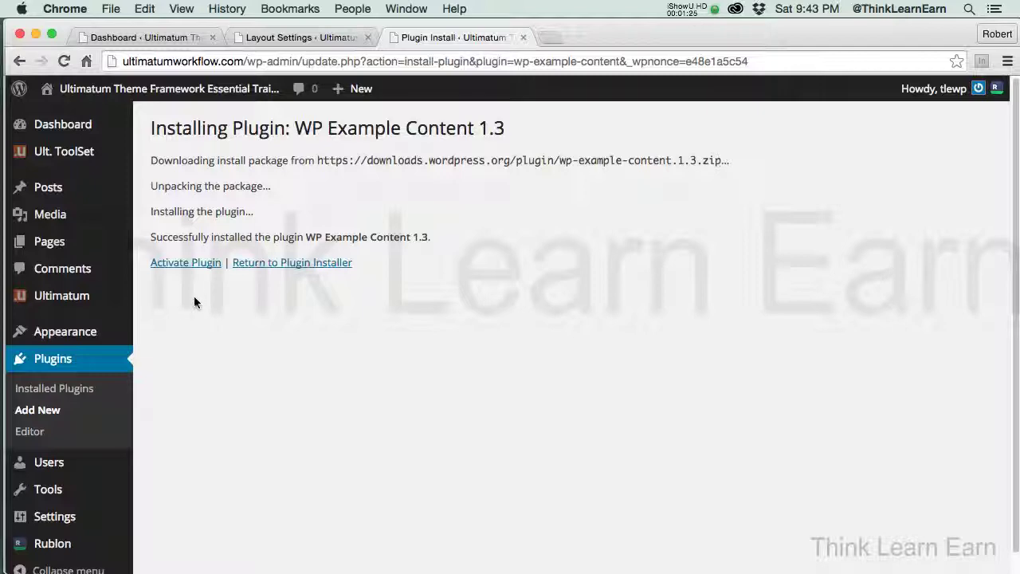
{"action": "left_click", "coordinate": [199, 264]}
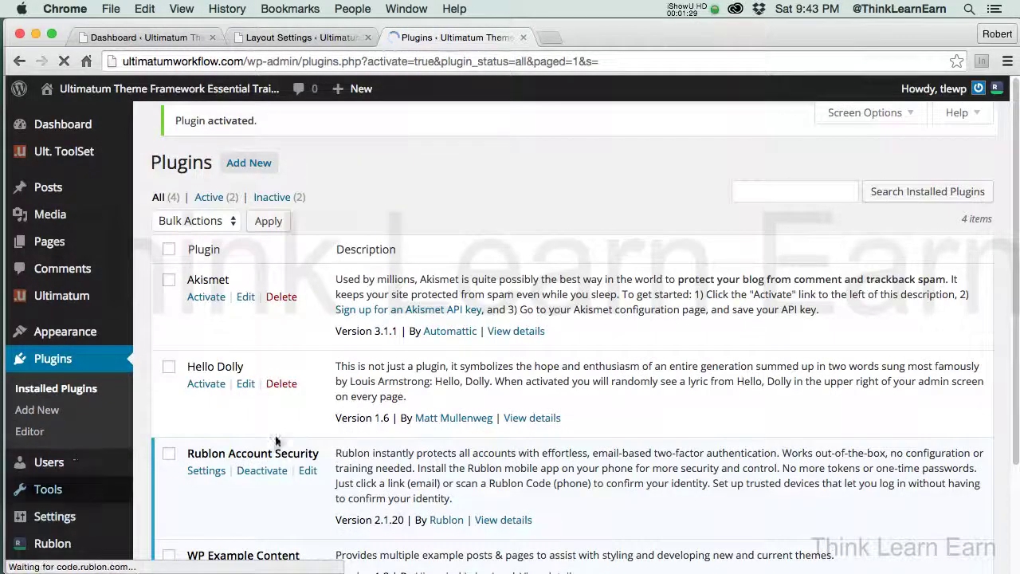
{"action": "scroll", "coordinate": [1002, 448], "scroll_direction": "down", "scroll_amount": 3}
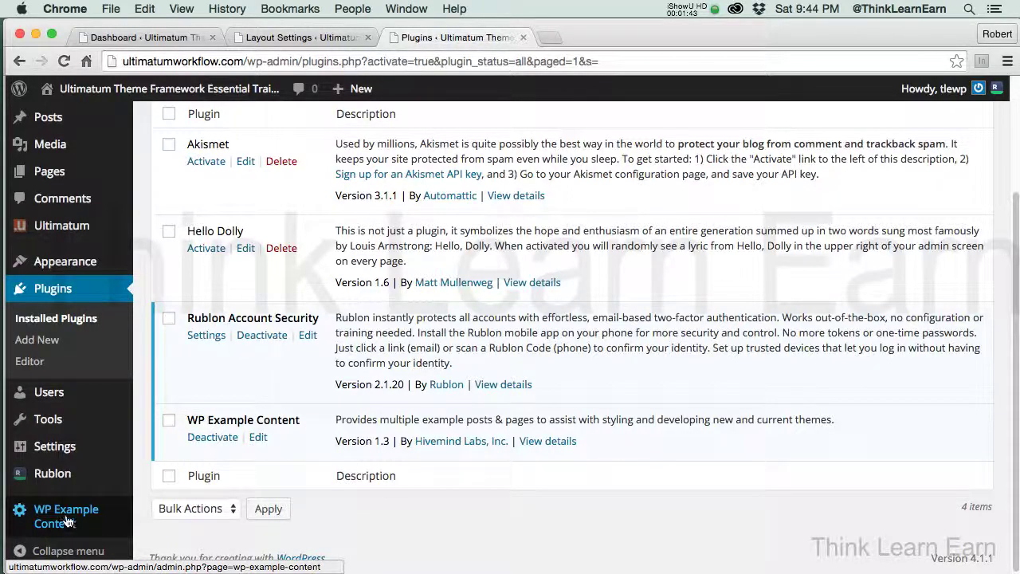
Step: Use WP Example Content to add the bundle of sample posts and pages
{"action": "left_click", "coordinate": [68, 520]}
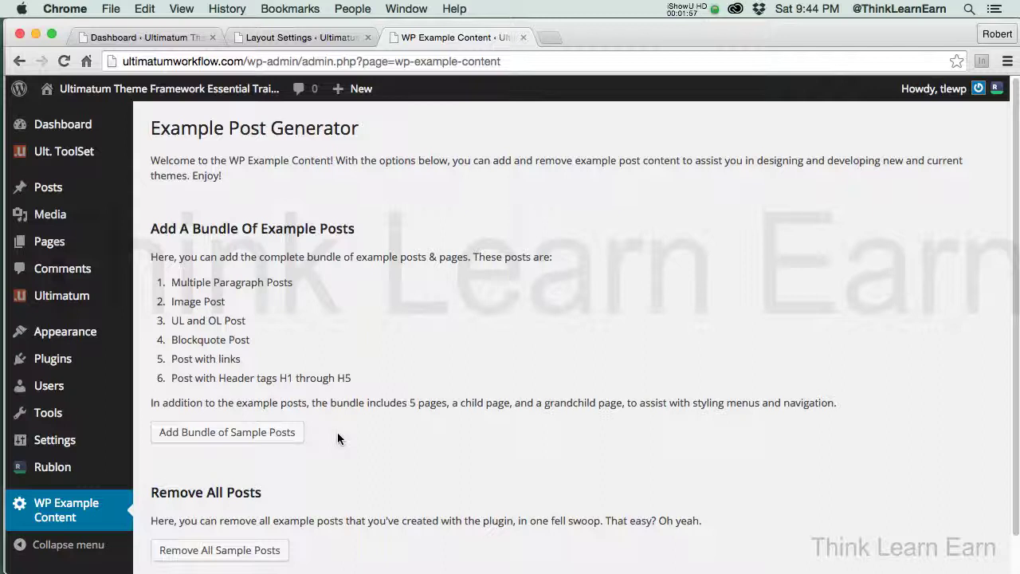
{"action": "left_click", "coordinate": [275, 435]}
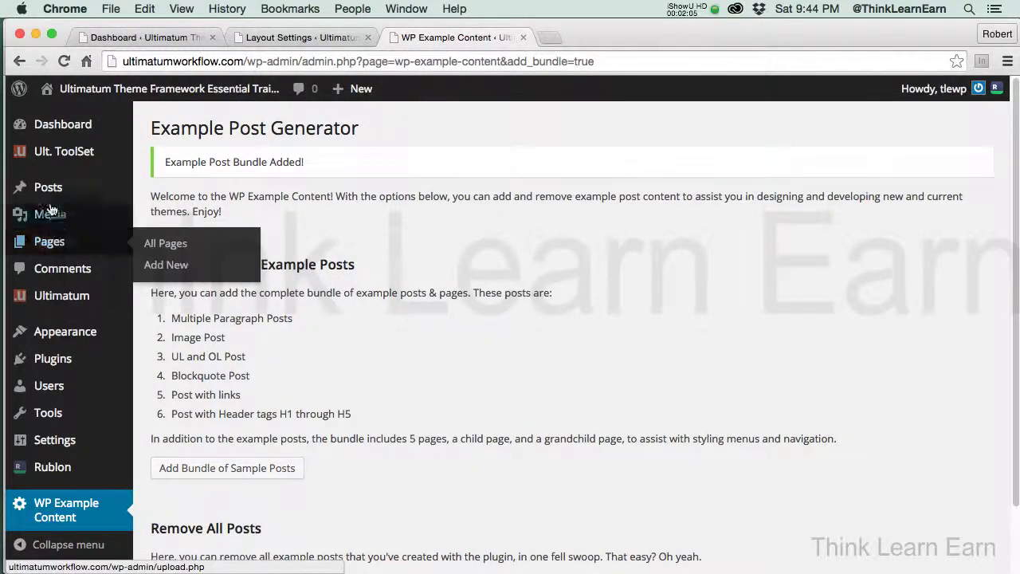
Step: Move the 'Hello world!' post to the Trash from All Posts
{"action": "mouse_move", "coordinate": [48, 192]}
{"action": "left_click", "coordinate": [158, 194]}
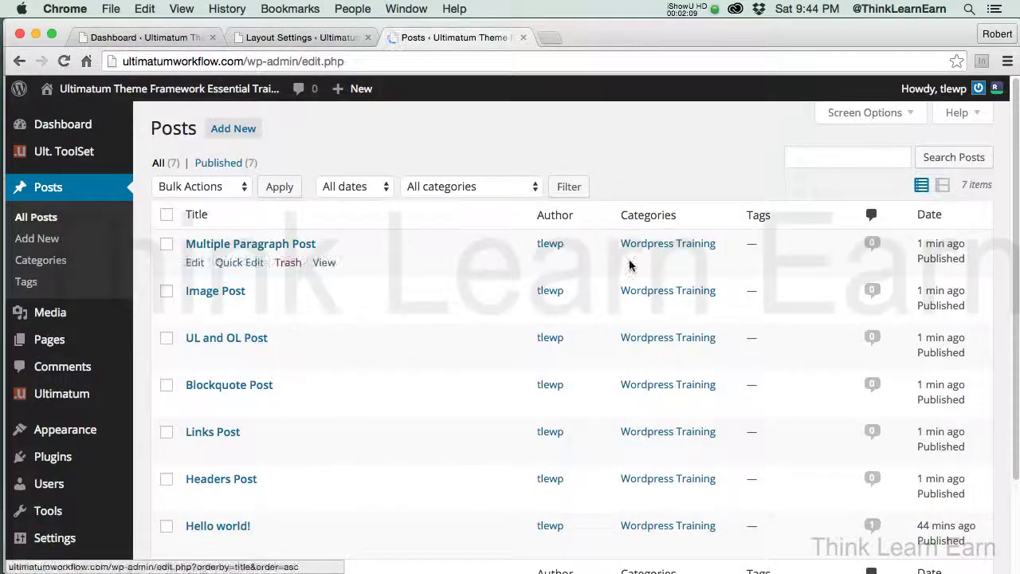
{"action": "scroll", "coordinate": [1009, 227], "scroll_direction": "down", "scroll_amount": 3}
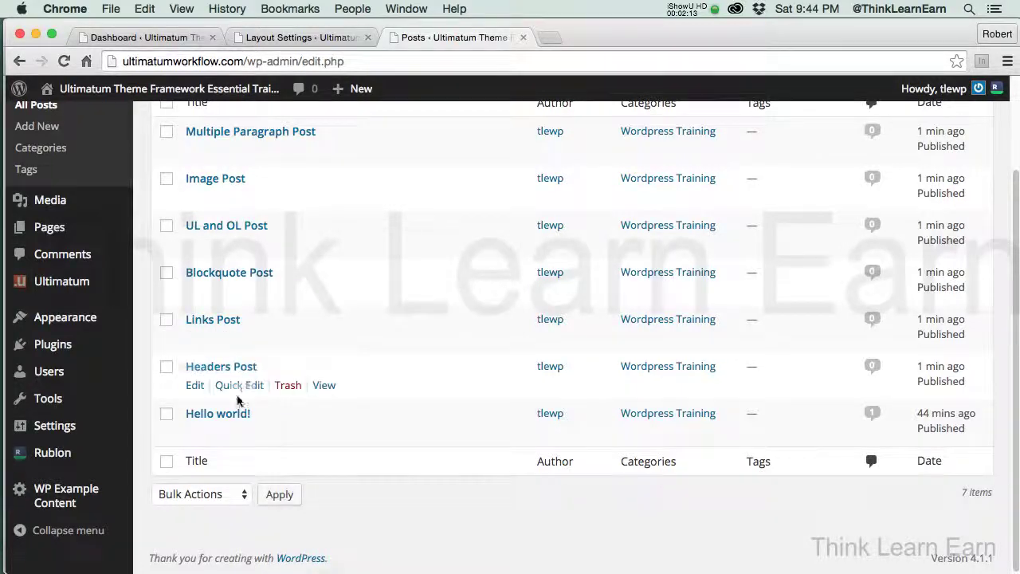
{"action": "left_click", "coordinate": [288, 434]}
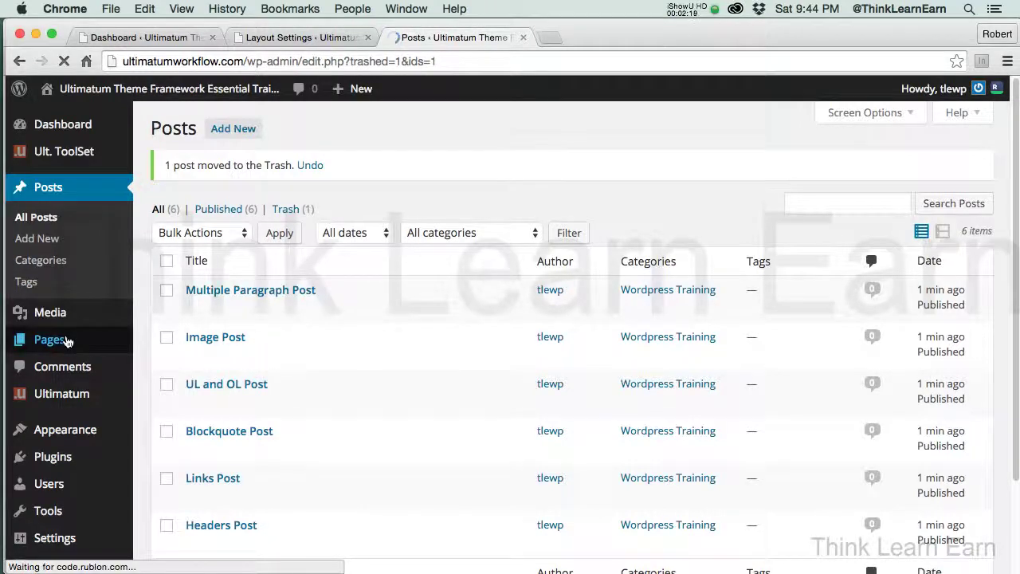
Step: Move the default 'Sample Page' to the Trash from All Pages
{"action": "mouse_move", "coordinate": [68, 341]}
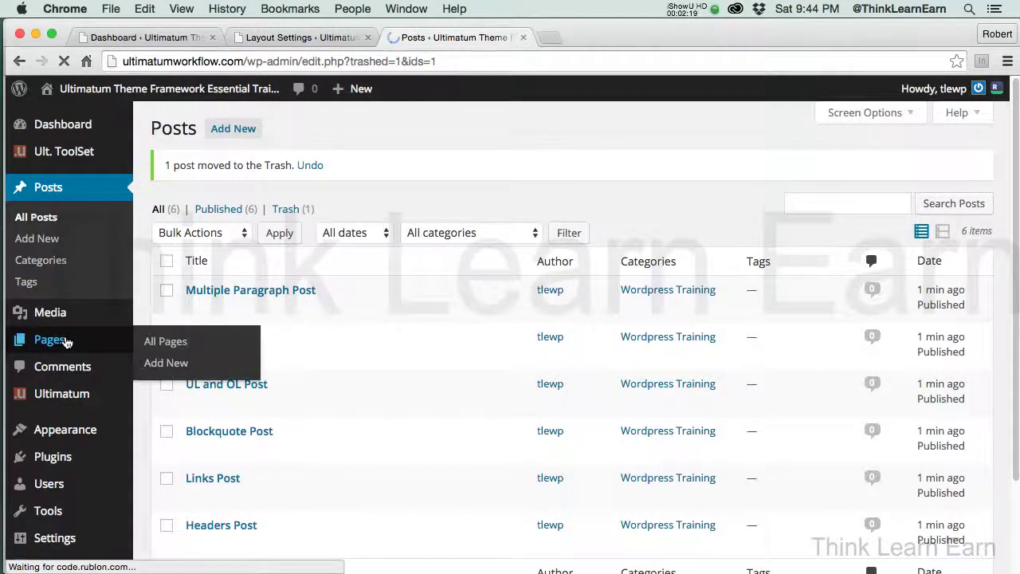
{"action": "left_click", "coordinate": [153, 343]}
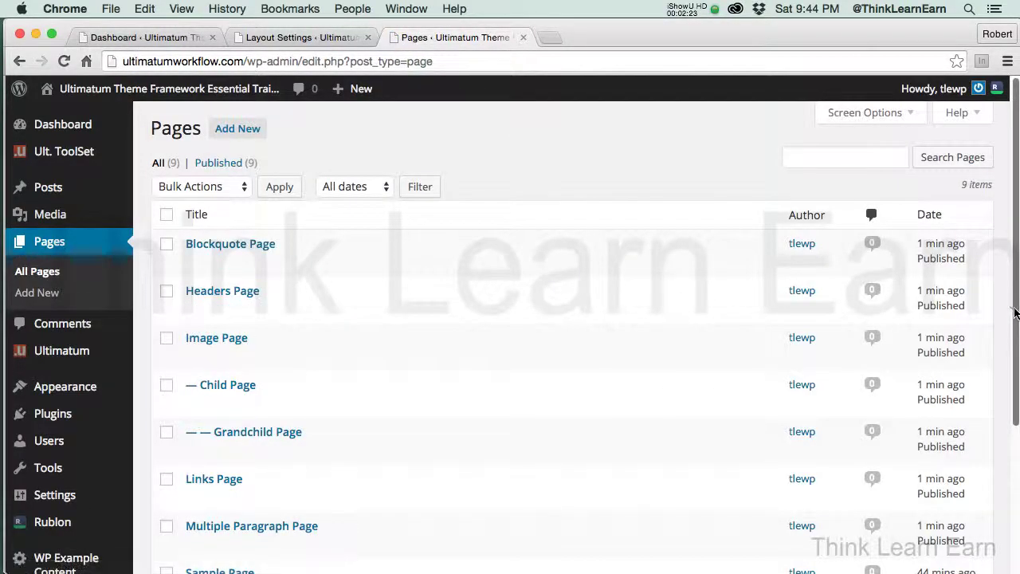
{"action": "scroll", "coordinate": [1014, 315], "scroll_direction": "down", "scroll_amount": 3}
{"action": "mouse_move", "coordinate": [216, 446]}
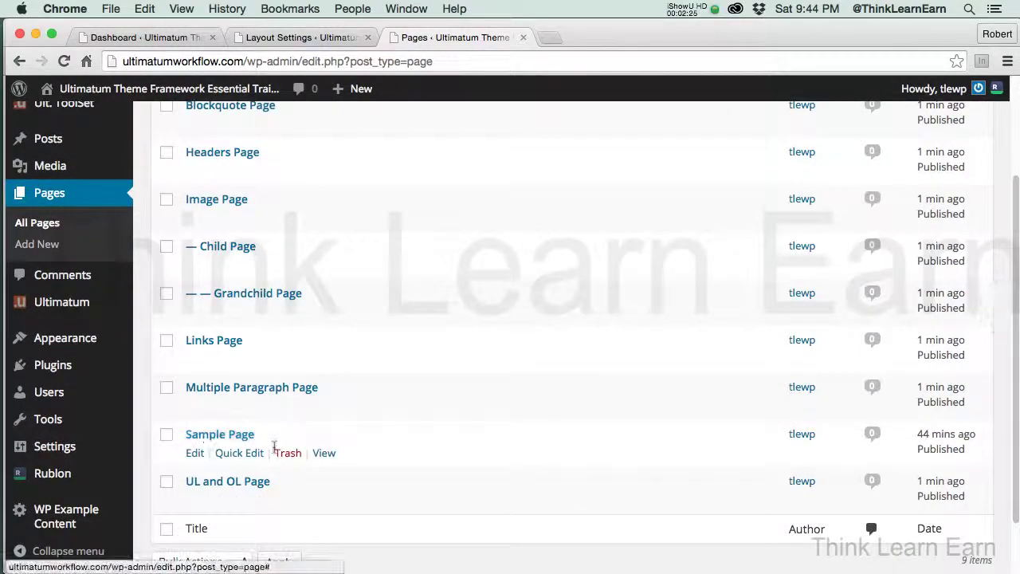
{"action": "left_click", "coordinate": [289, 454]}
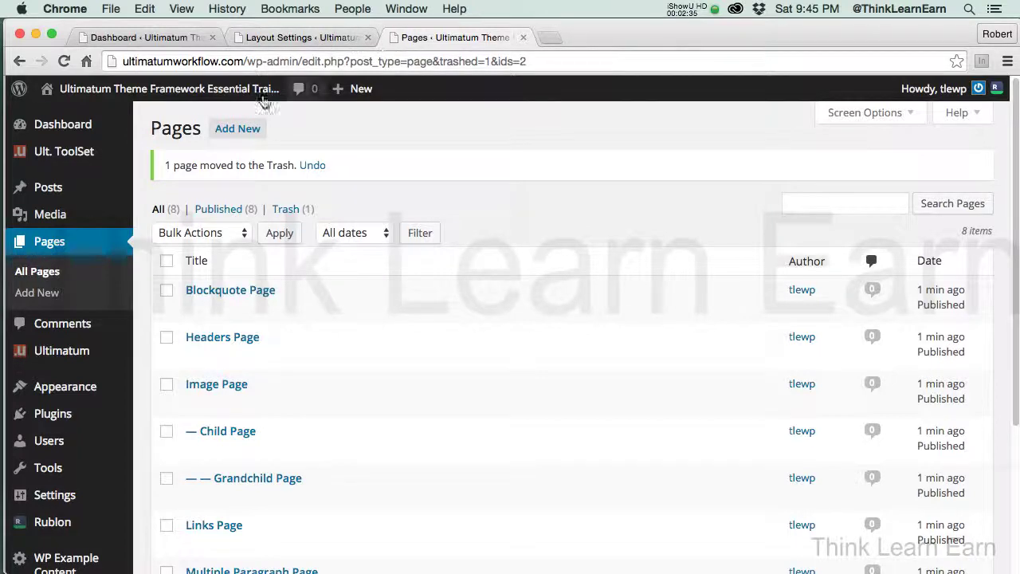
Step: Visit the site's front end and scroll through the archive of sample post excerpts
{"action": "mouse_move", "coordinate": [221, 89]}
{"action": "left_click", "coordinate": [64, 118]}
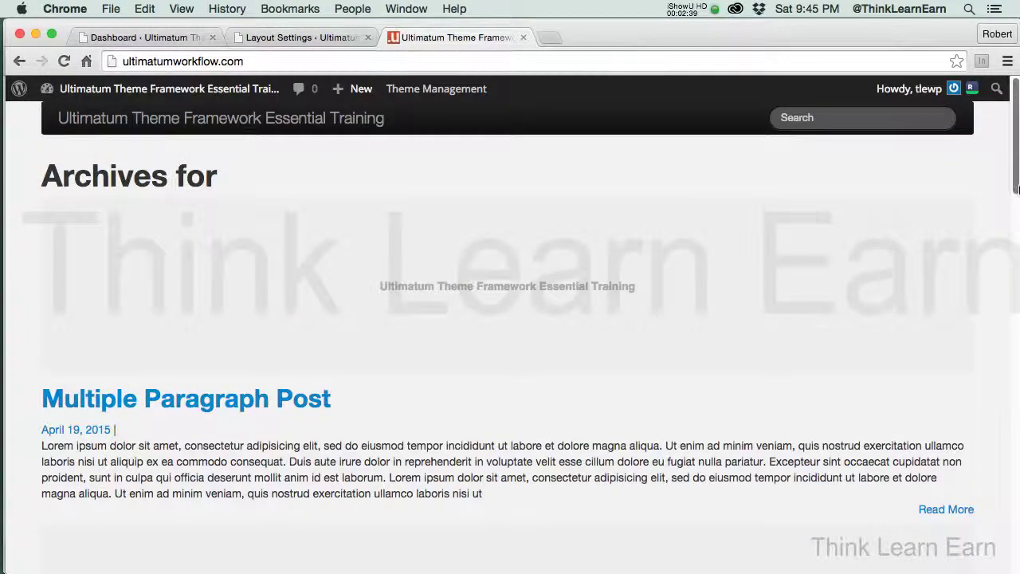
{"action": "scroll", "coordinate": [1013, 187], "scroll_direction": "down", "scroll_amount": 7}
{"action": "scroll", "coordinate": [1006, 180], "scroll_direction": "up", "scroll_amount": 7}
{"action": "scroll", "coordinate": [1006, 165], "scroll_direction": "down", "scroll_amount": 1}
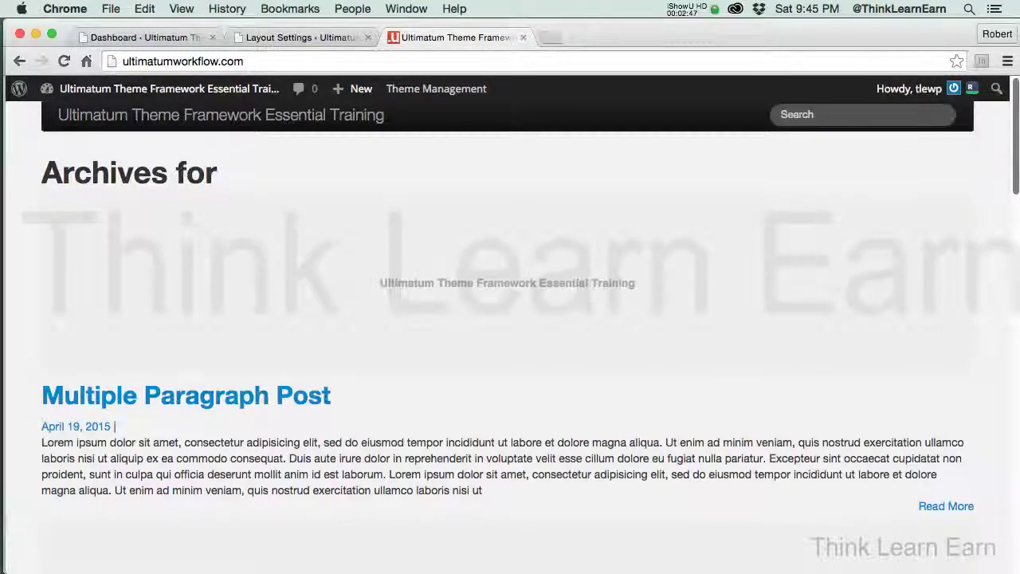
{"action": "left_click_drag", "start_coordinate": [1017, 168], "coordinate": [1014, 511]}
{"action": "scroll", "coordinate": [496, 292], "scroll_direction": "up", "scroll_amount": 20}
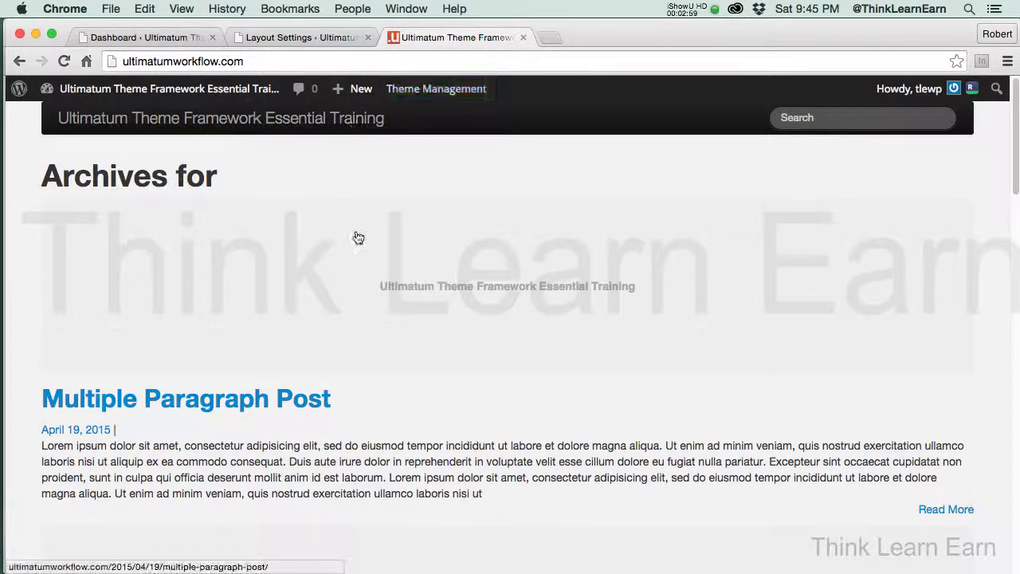
Step: Edit the page layout and bring up the WordPress Default Loop's multi post layout options
{"action": "mouse_move", "coordinate": [436, 90]}
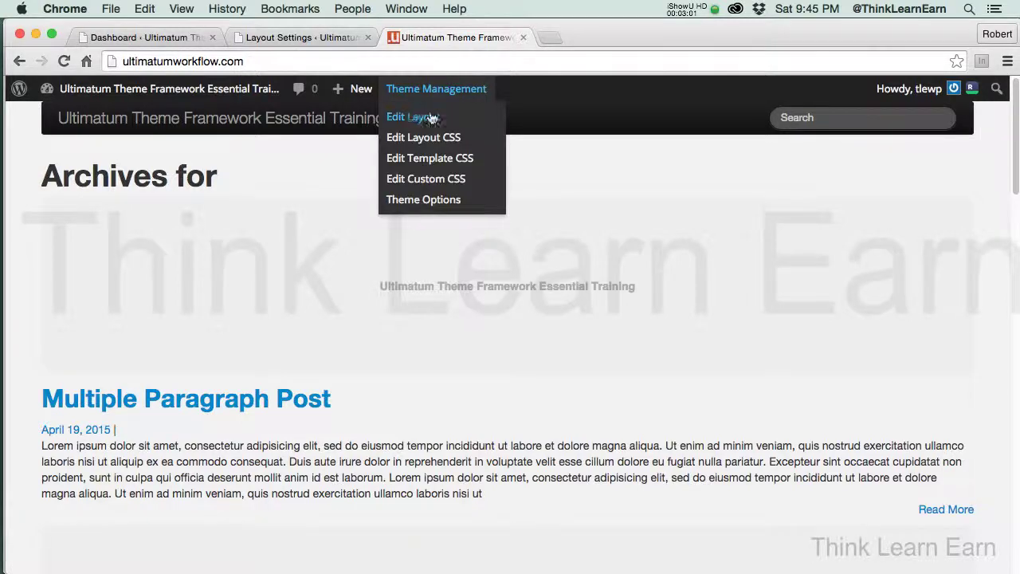
{"action": "left_click", "coordinate": [419, 118]}
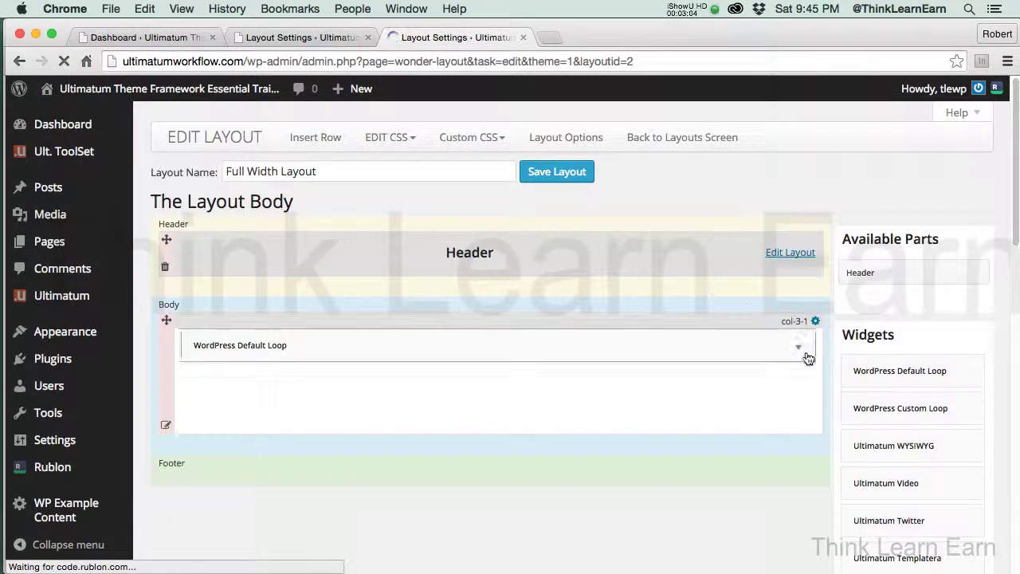
{"action": "left_click", "coordinate": [798, 347]}
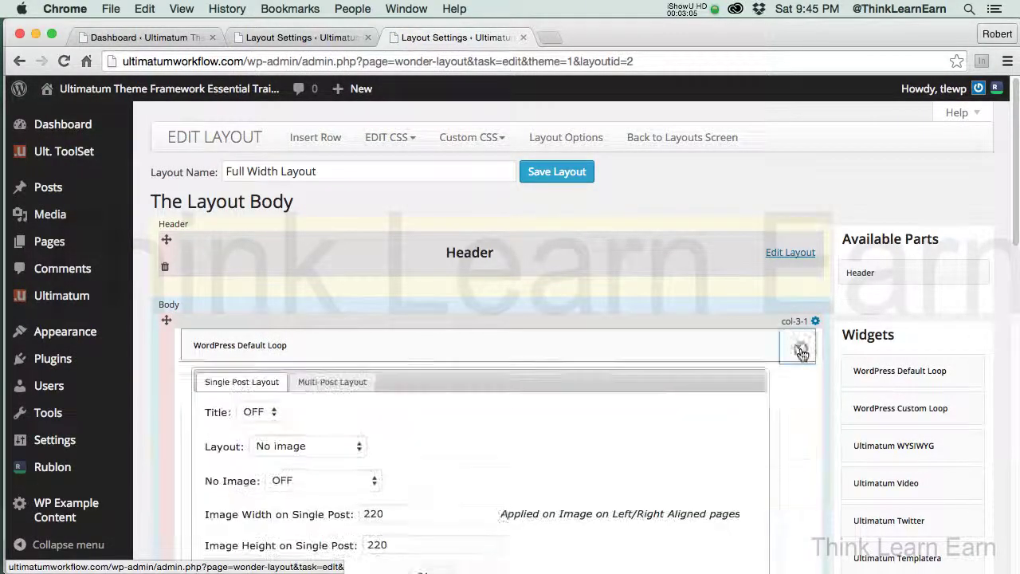
{"action": "scroll", "coordinate": [1015, 231], "scroll_direction": "down", "scroll_amount": 3}
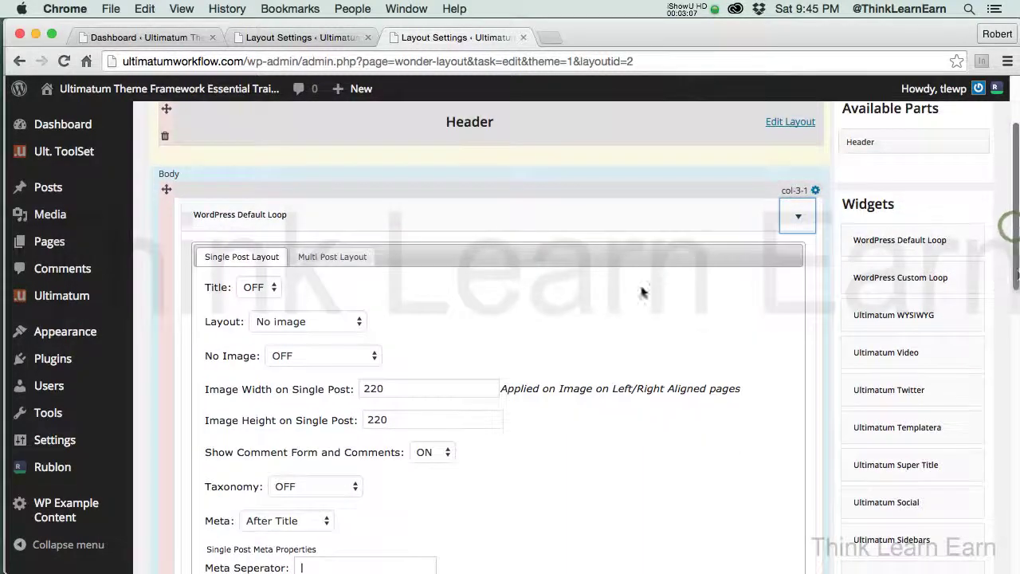
{"action": "left_click", "coordinate": [244, 259]}
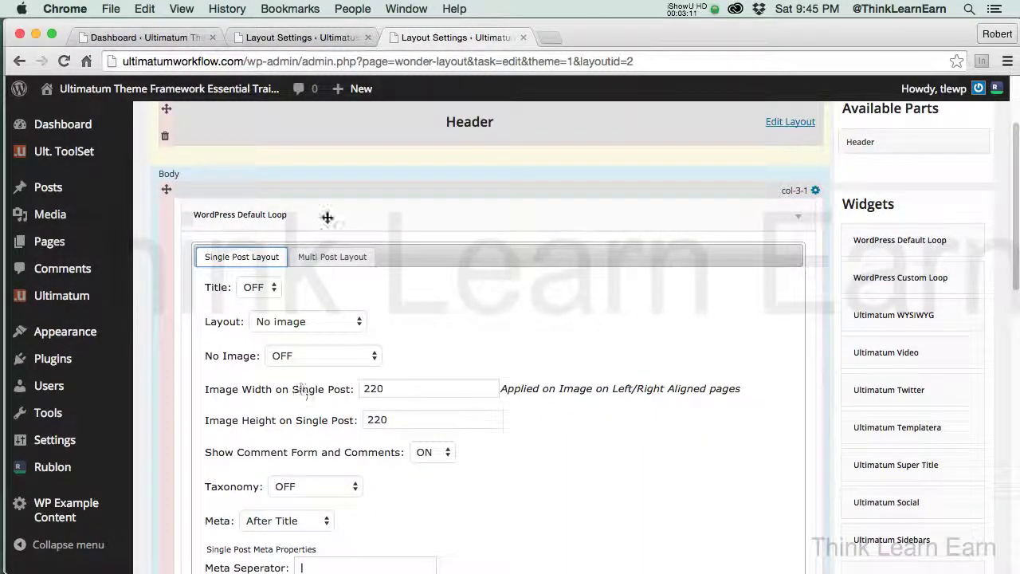
{"action": "left_click", "coordinate": [342, 263]}
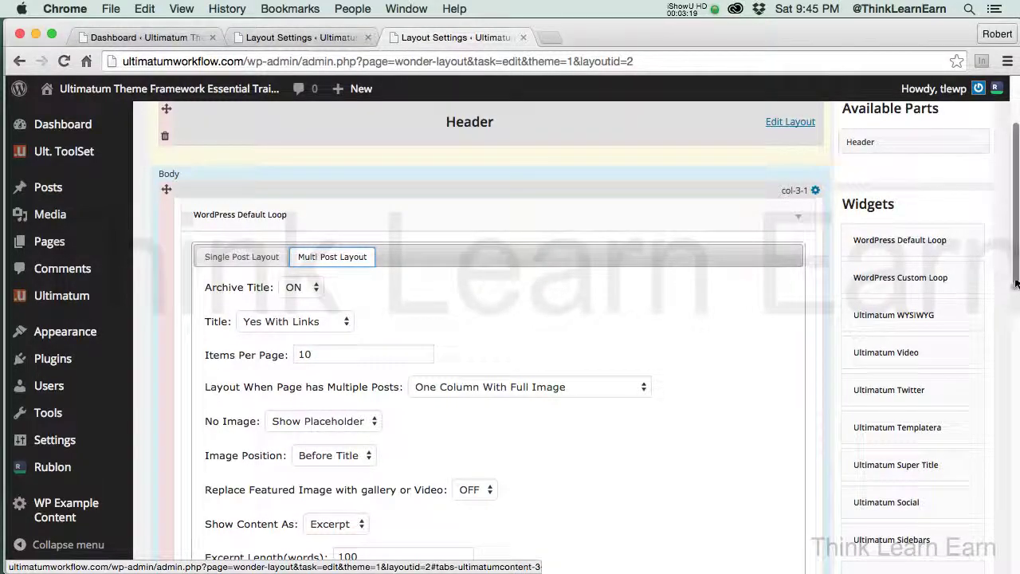
{"action": "scroll", "coordinate": [917, 311], "scroll_direction": "down", "scroll_amount": 4}
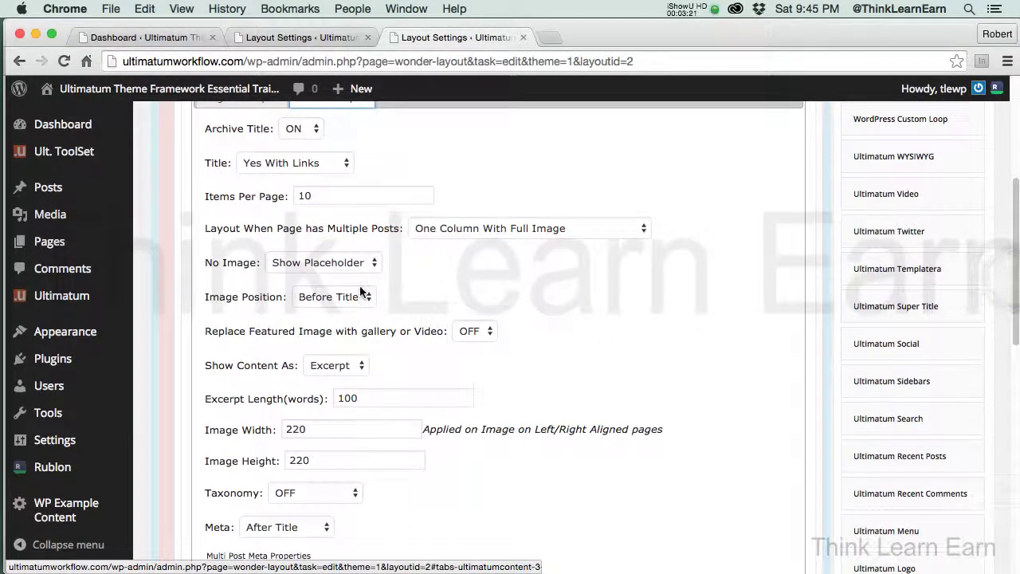
Step: Turn No Image OFF, choose One Column With No Image, and save the widget and layout
{"action": "left_click", "coordinate": [355, 265]}
{"action": "left_click", "coordinate": [335, 276]}
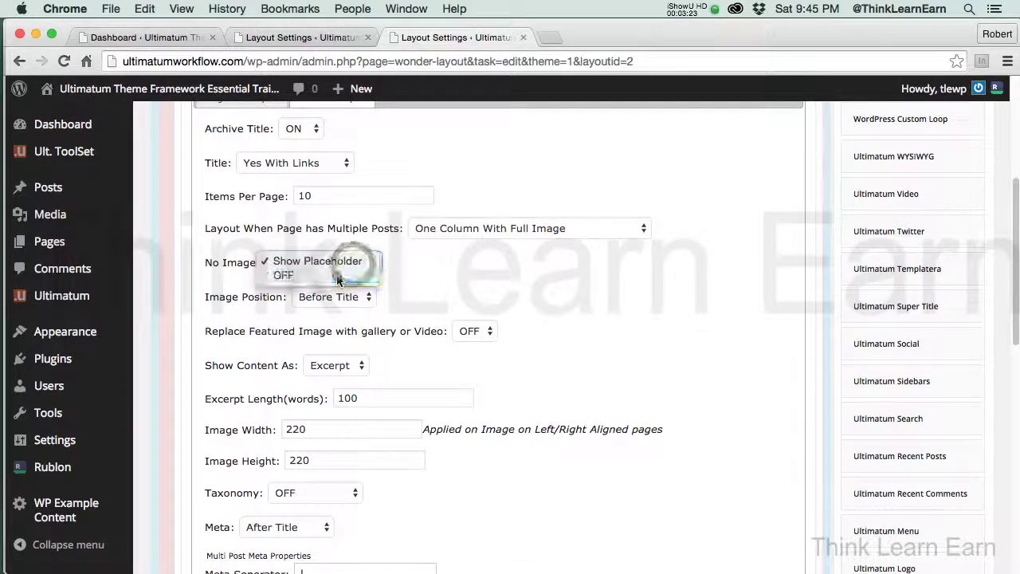
{"action": "left_click", "coordinate": [565, 229]}
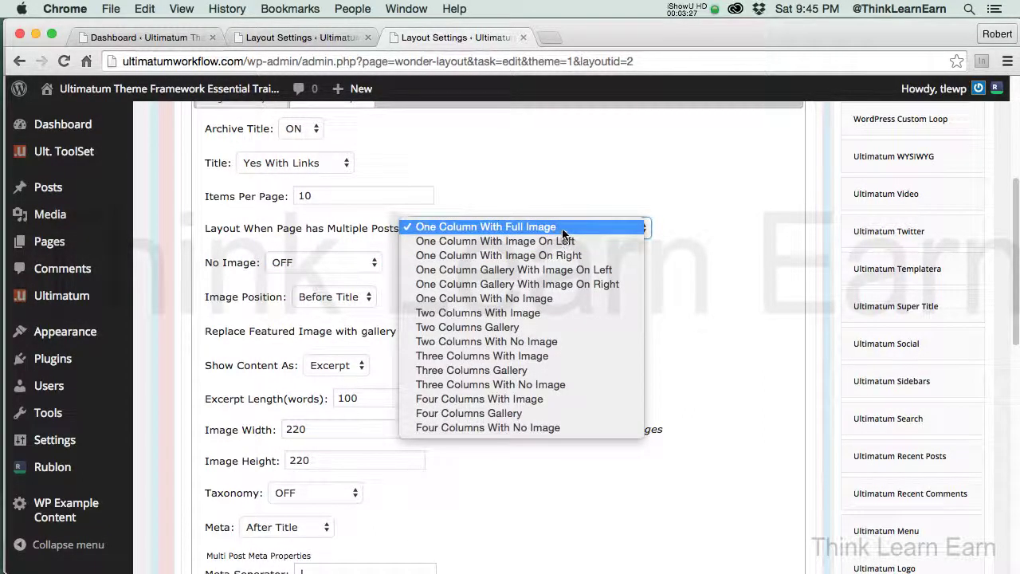
{"action": "left_click", "coordinate": [554, 298]}
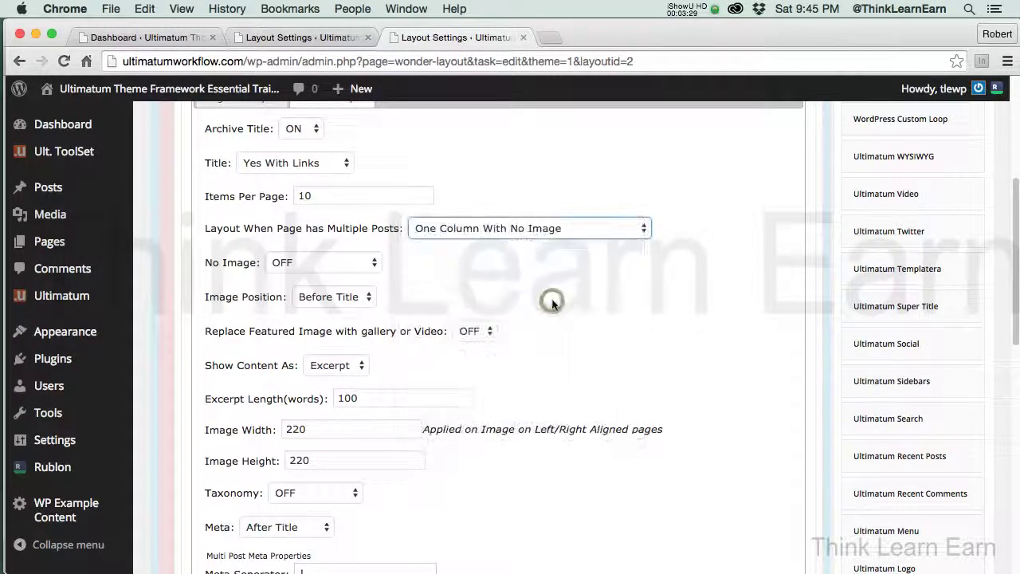
{"action": "scroll", "coordinate": [1014, 270], "scroll_direction": "down", "scroll_amount": 10}
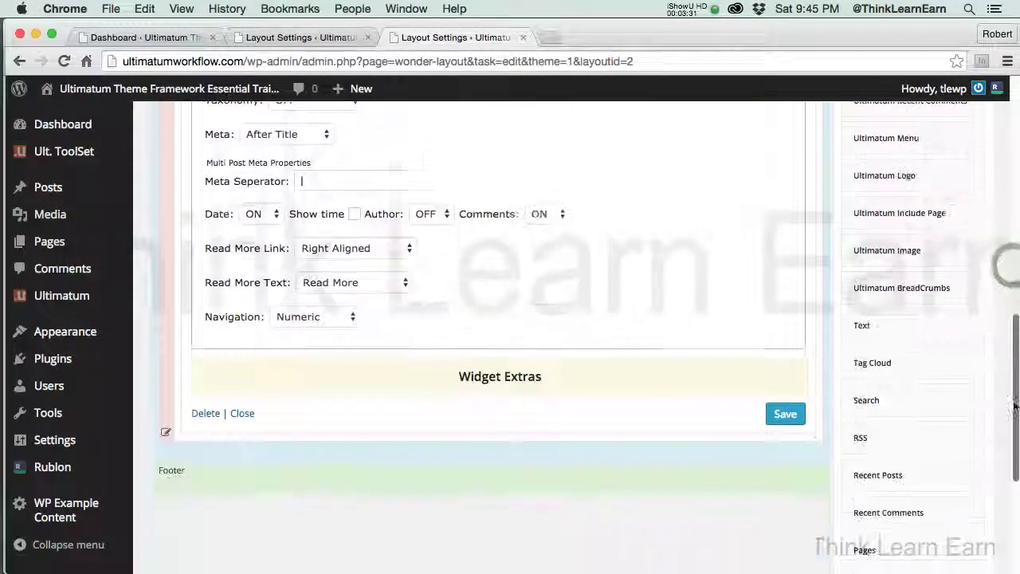
{"action": "left_click", "coordinate": [786, 413]}
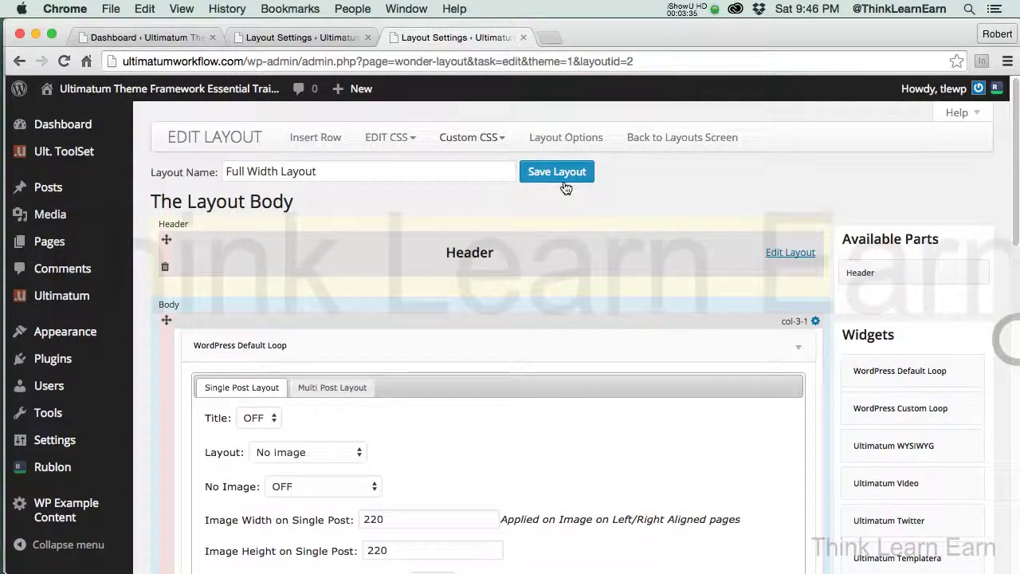
{"action": "left_click", "coordinate": [565, 177]}
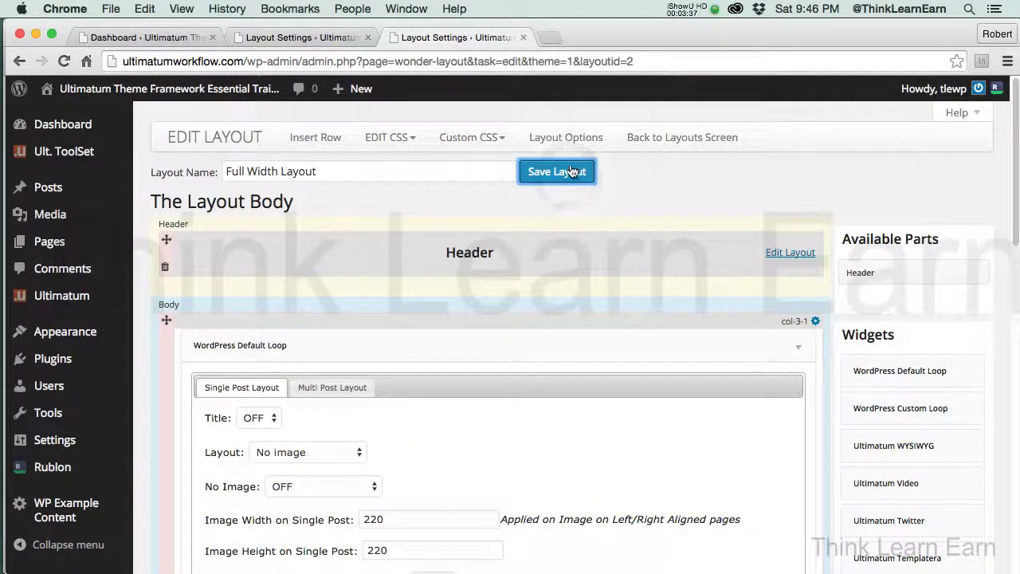
Step: Visit the site and open Multiple Paragraph Post through its Read More link
{"action": "mouse_move", "coordinate": [175, 92]}
{"action": "left_click", "coordinate": [64, 114]}
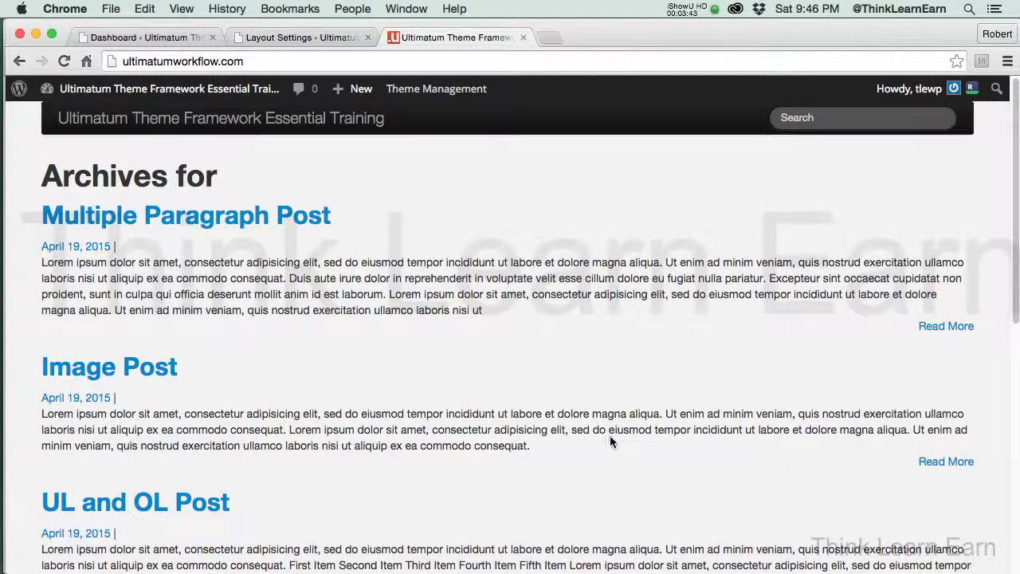
{"action": "left_click", "coordinate": [945, 328]}
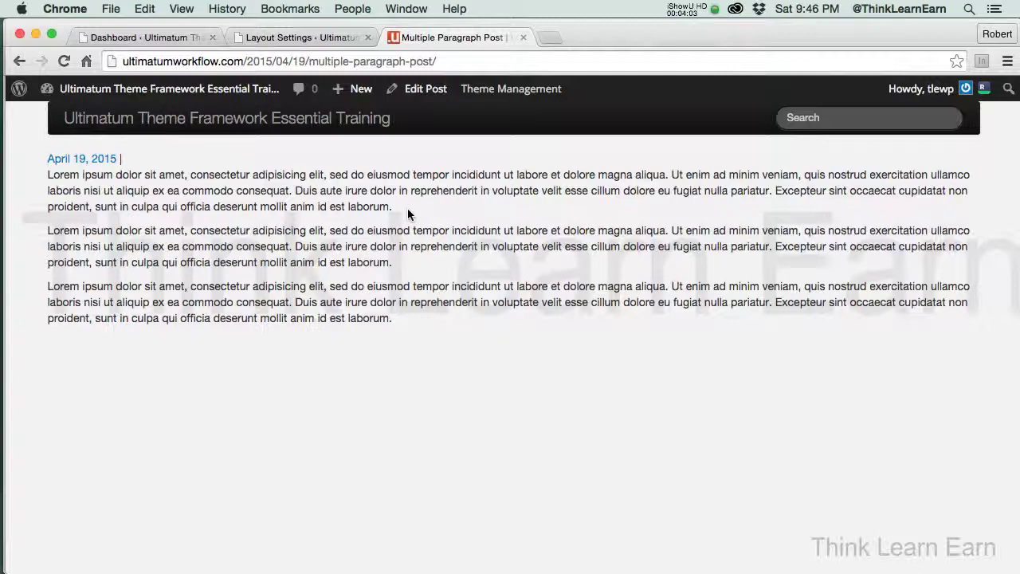
Step: In the layout editor, switch the Default Loop's single post Title to ON and save the Full Width Layout
{"action": "mouse_move", "coordinate": [521, 84]}
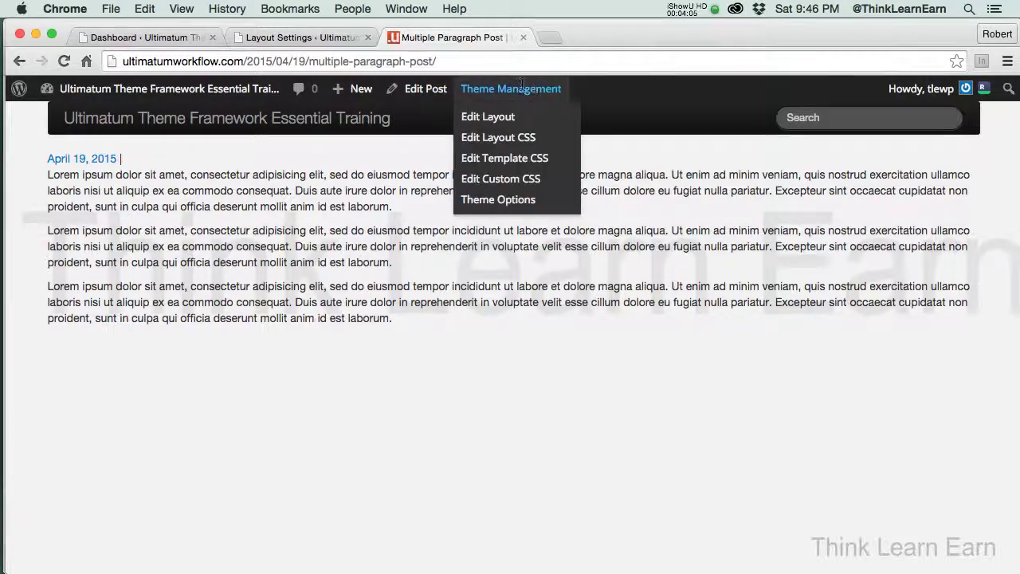
{"action": "left_click", "coordinate": [494, 119]}
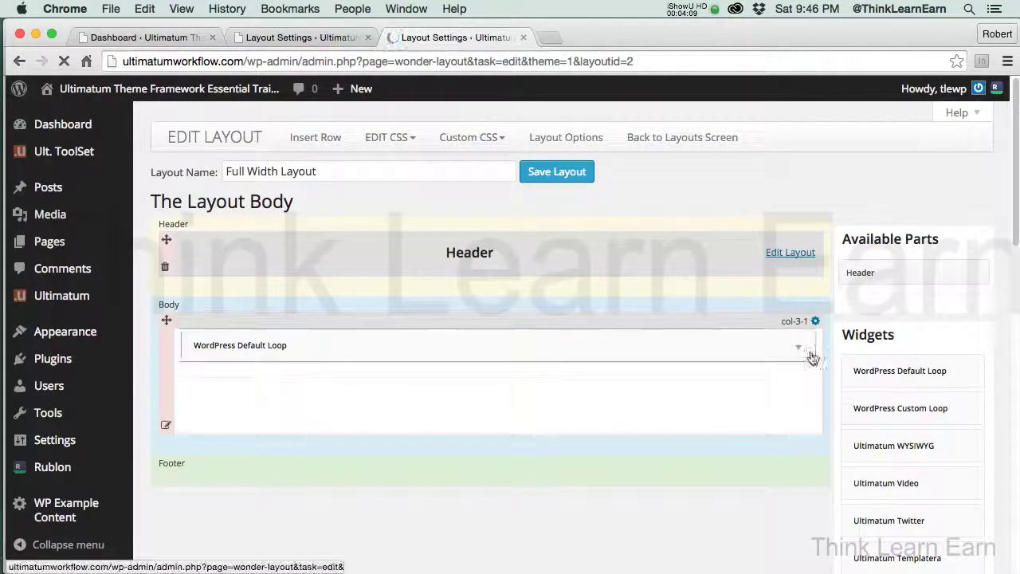
{"action": "left_click", "coordinate": [805, 353]}
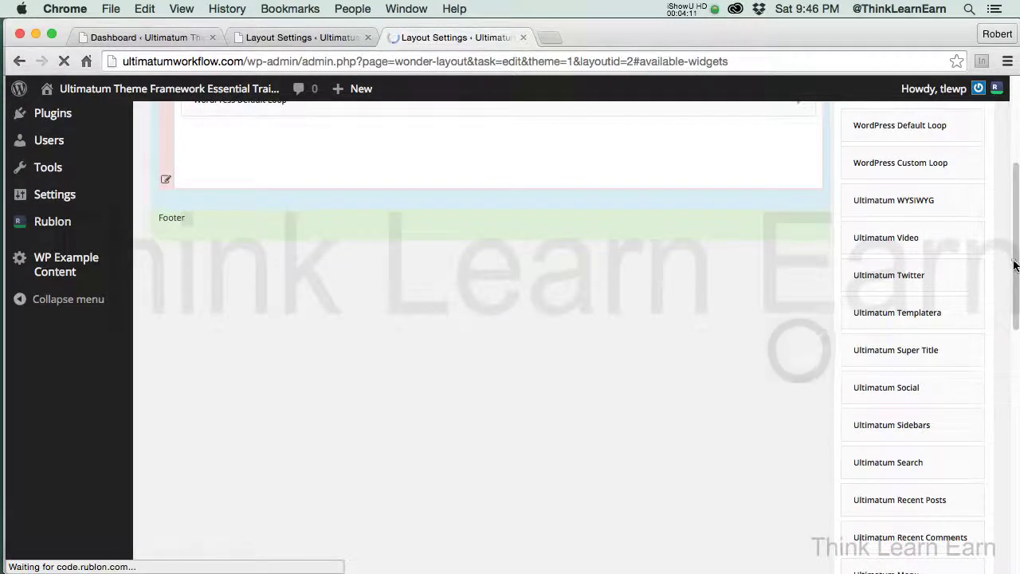
{"action": "left_click_drag", "start_coordinate": [1013, 260], "coordinate": [1017, 152]}
{"action": "left_click", "coordinate": [798, 348]}
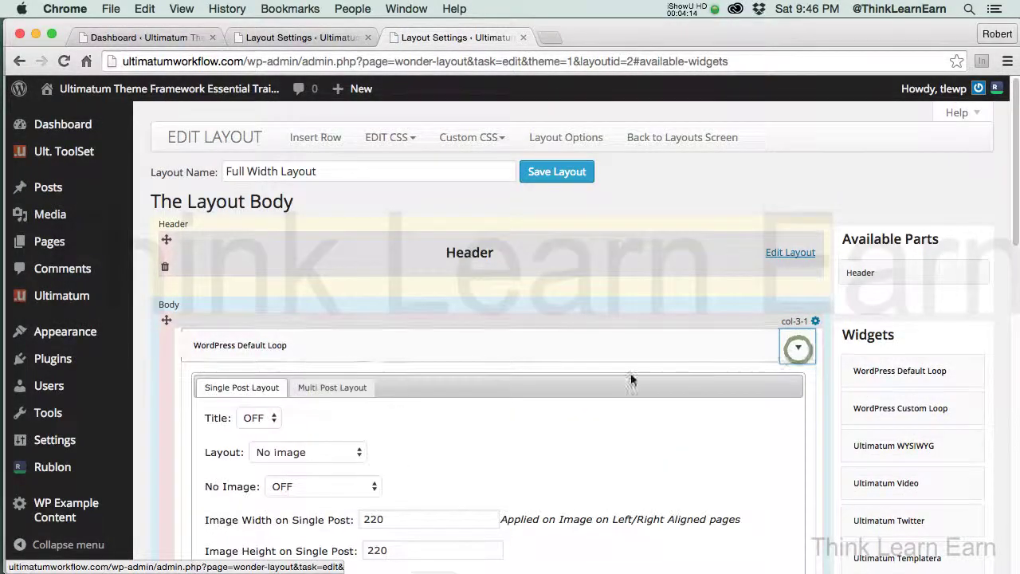
{"action": "left_click", "coordinate": [274, 418]}
{"action": "left_click", "coordinate": [254, 402]}
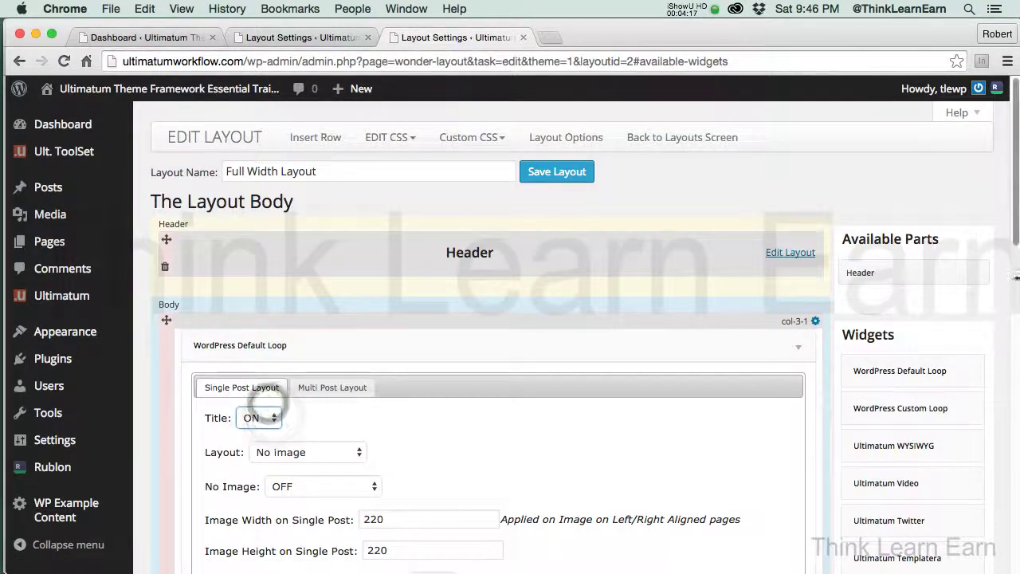
{"action": "scroll", "coordinate": [1014, 239], "scroll_direction": "down", "scroll_amount": 5}
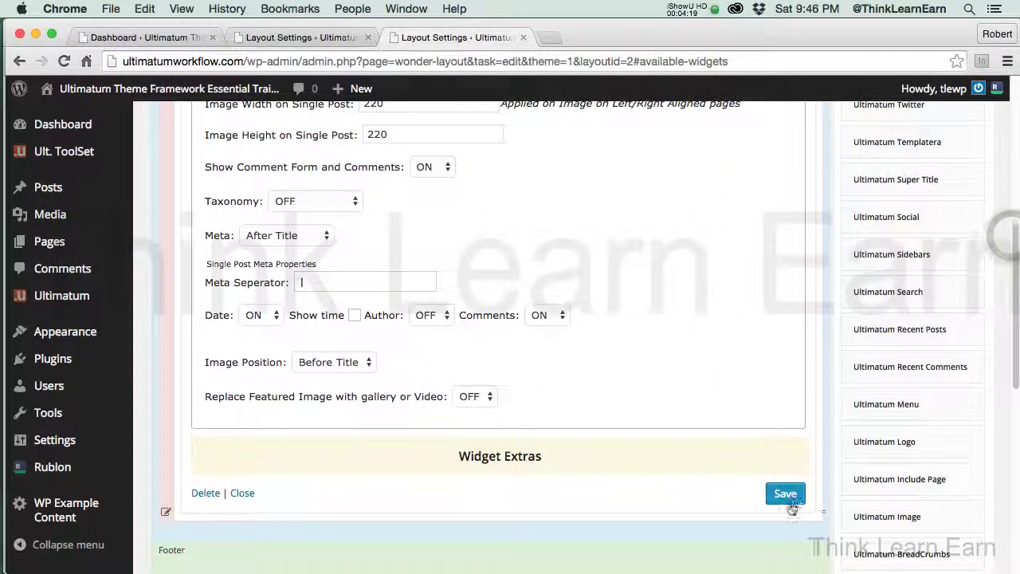
{"action": "left_click", "coordinate": [785, 493]}
{"action": "scroll", "coordinate": [561, 185], "scroll_direction": "up", "scroll_amount": 5}
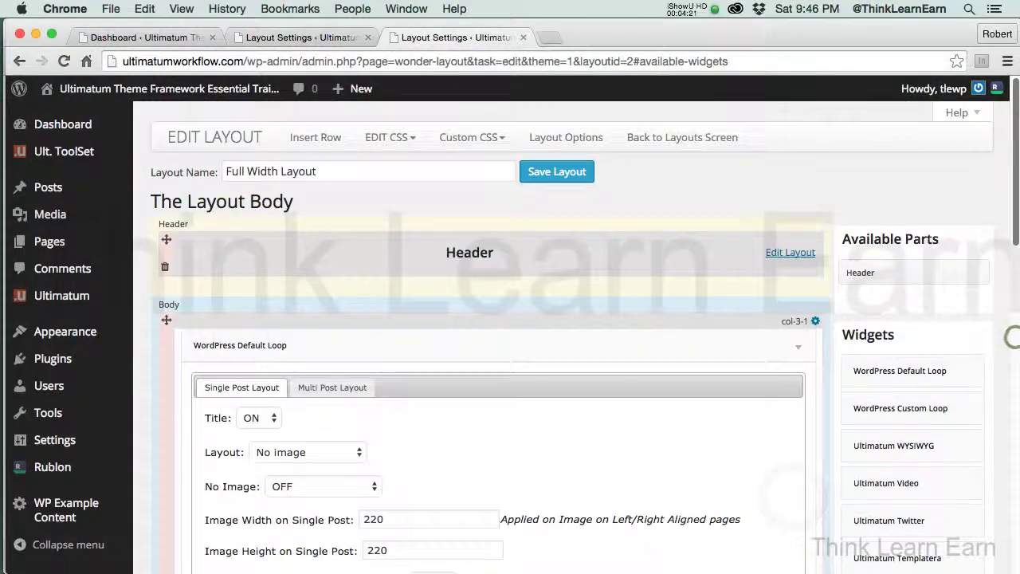
{"action": "left_click", "coordinate": [561, 185]}
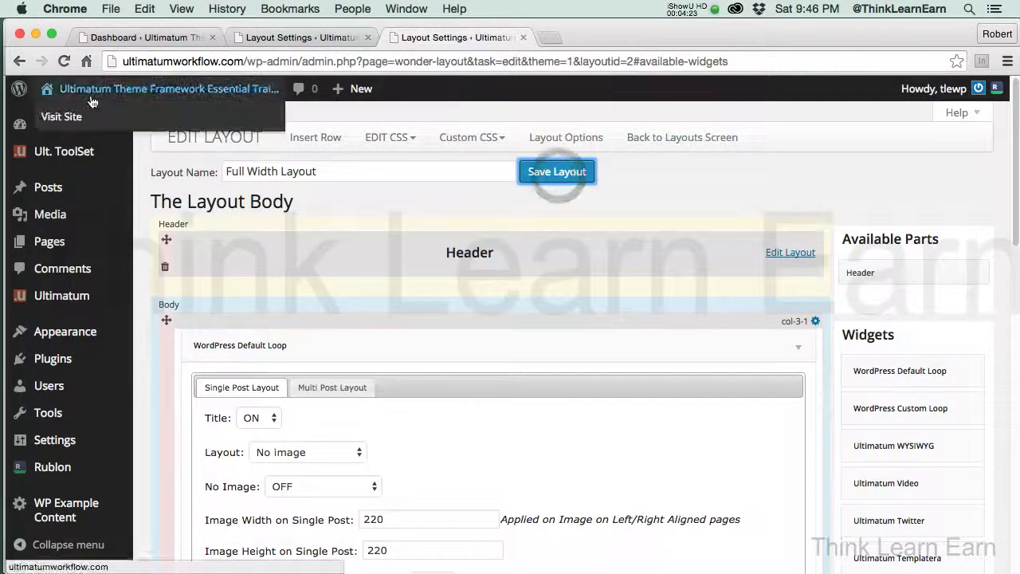
Step: Open Multiple Paragraph Post on the live site, confirm its title shows, then return to the archive
{"action": "left_click", "coordinate": [71, 118]}
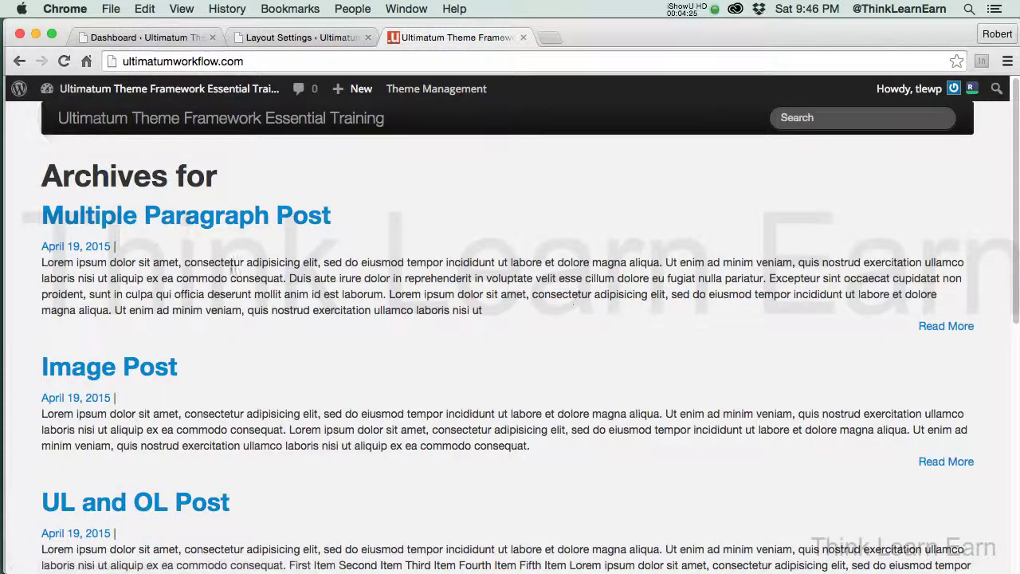
{"action": "left_click", "coordinate": [233, 221]}
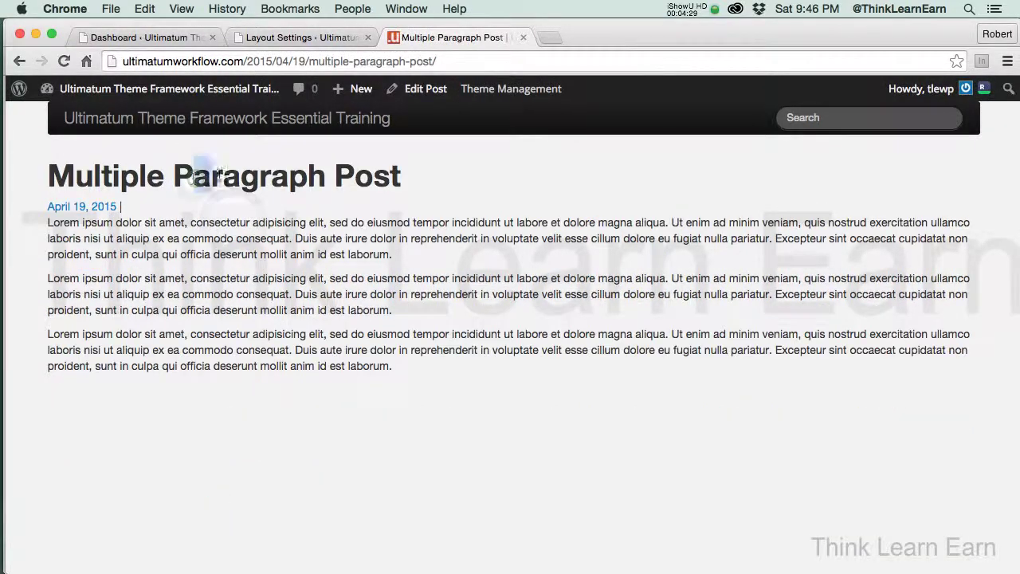
{"action": "left_click_drag", "start_coordinate": [195, 176], "coordinate": [477, 188]}
{"action": "left_click_drag", "start_coordinate": [263, 176], "coordinate": [422, 173]}
{"action": "left_click", "coordinate": [19, 60]}
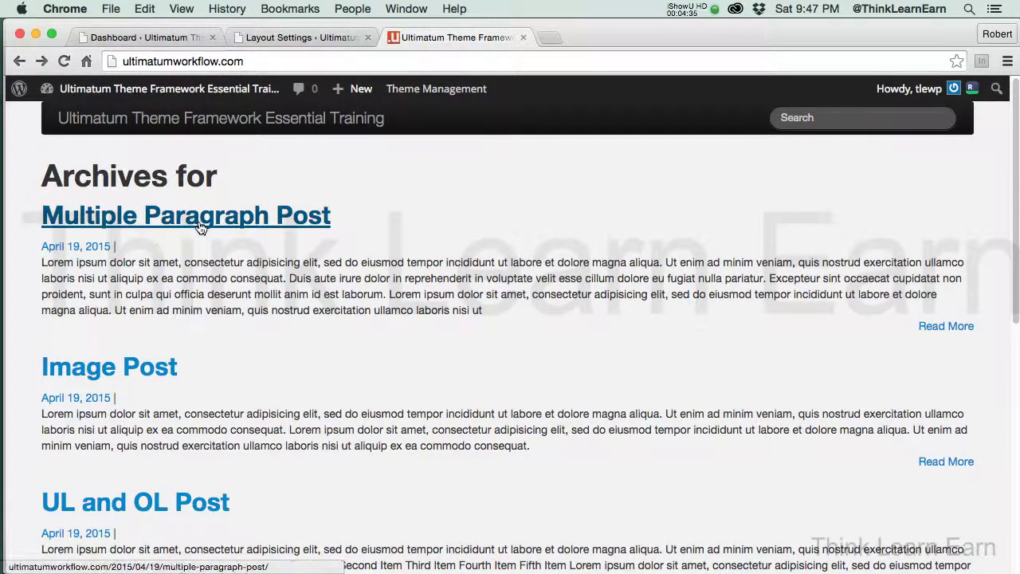
{"action": "left_click", "coordinate": [485, 238]}
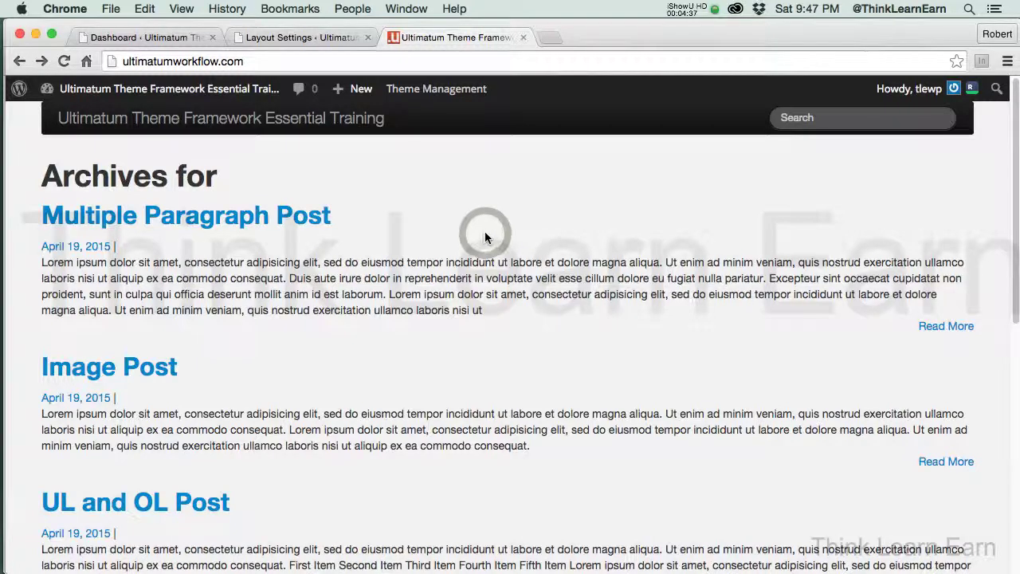